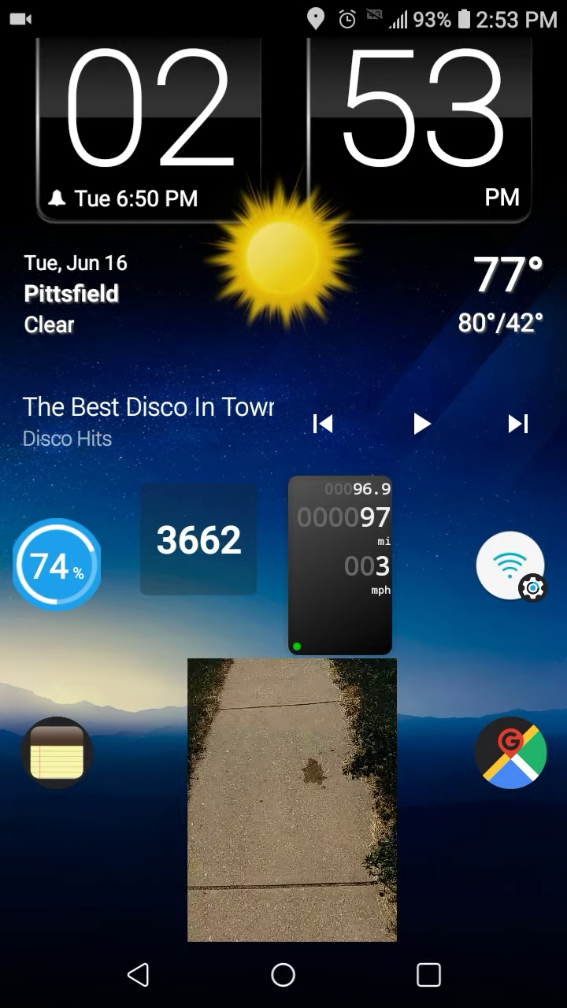
Step: Max out the screen brightness from the notification shade, then close the shade
drag(283, 3, 283, 472)
drag(196, 187, 456, 187)
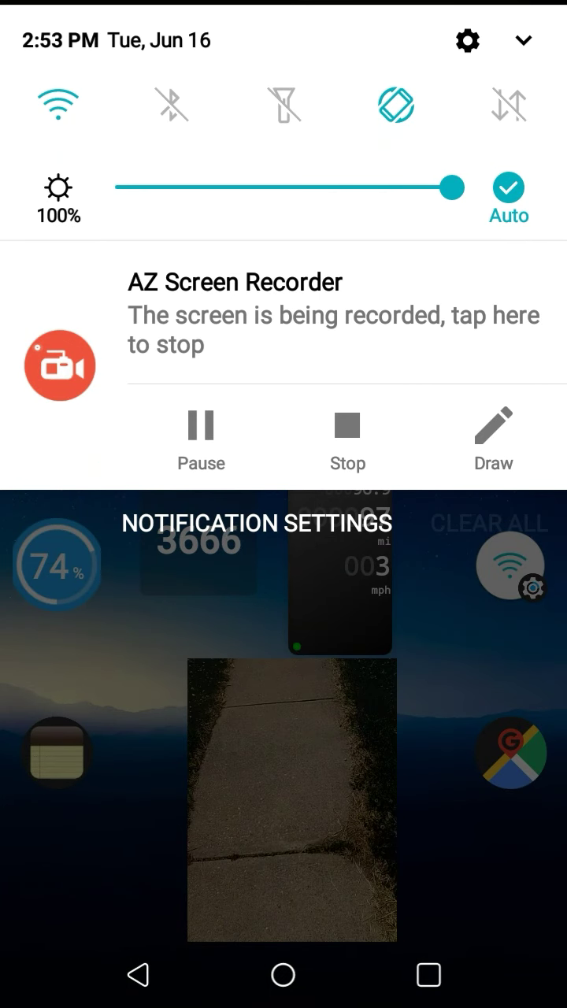
key(Escape)
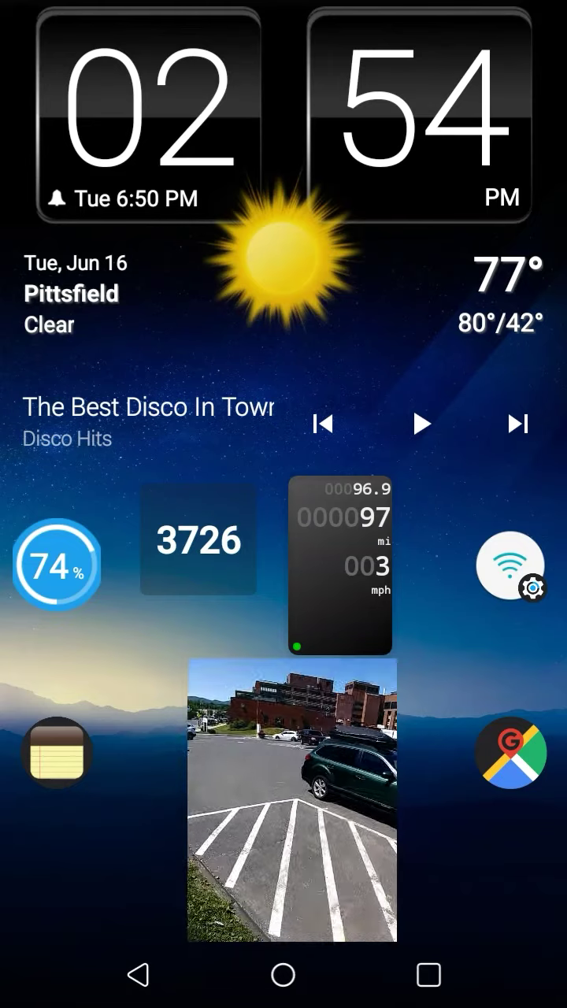
drag(283, 8, 283, 473)
drag(283, 708, 284, 158)
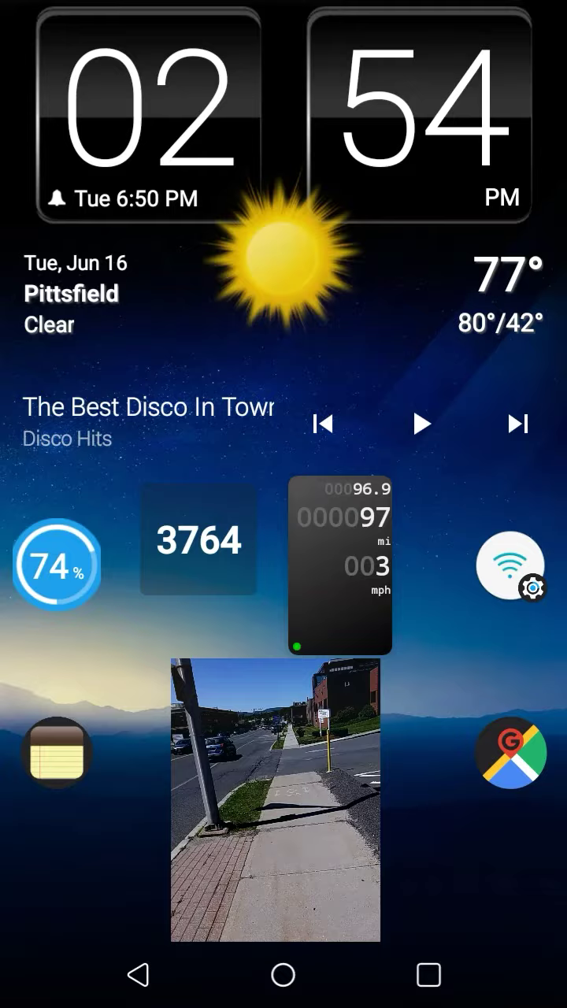
drag(284, 4, 283, 473)
key(Escape)
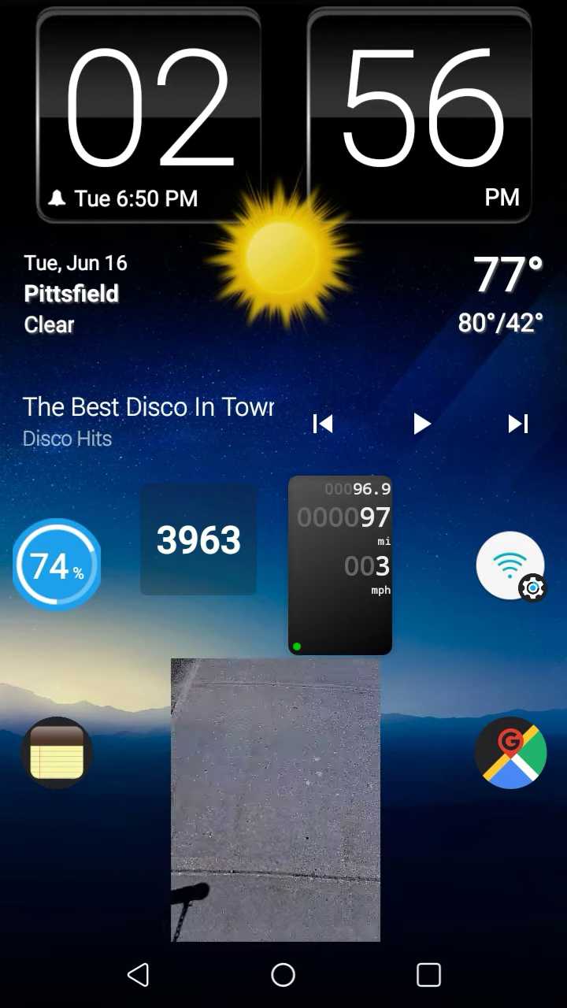
drag(283, 7, 284, 472)
drag(284, 551, 284, 79)
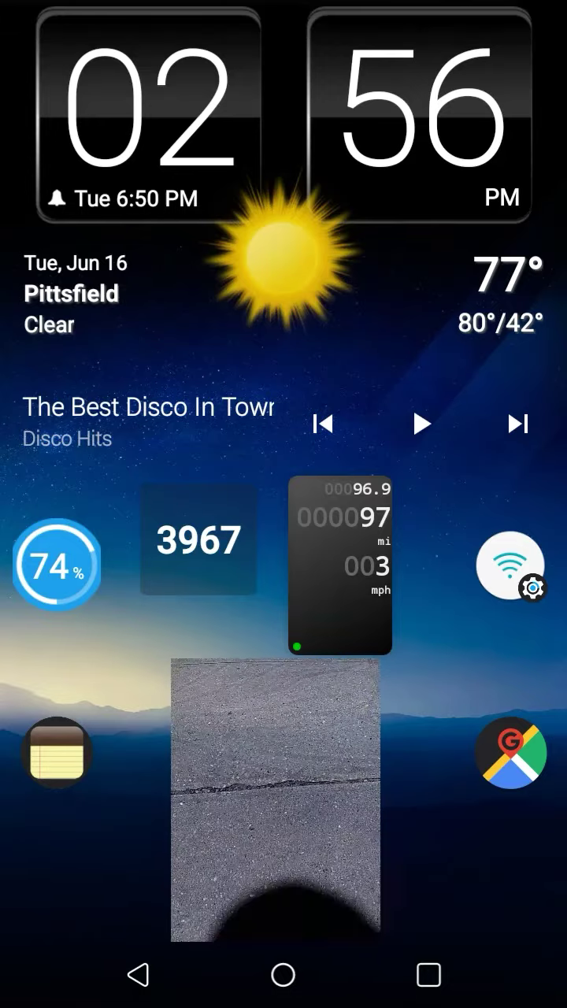